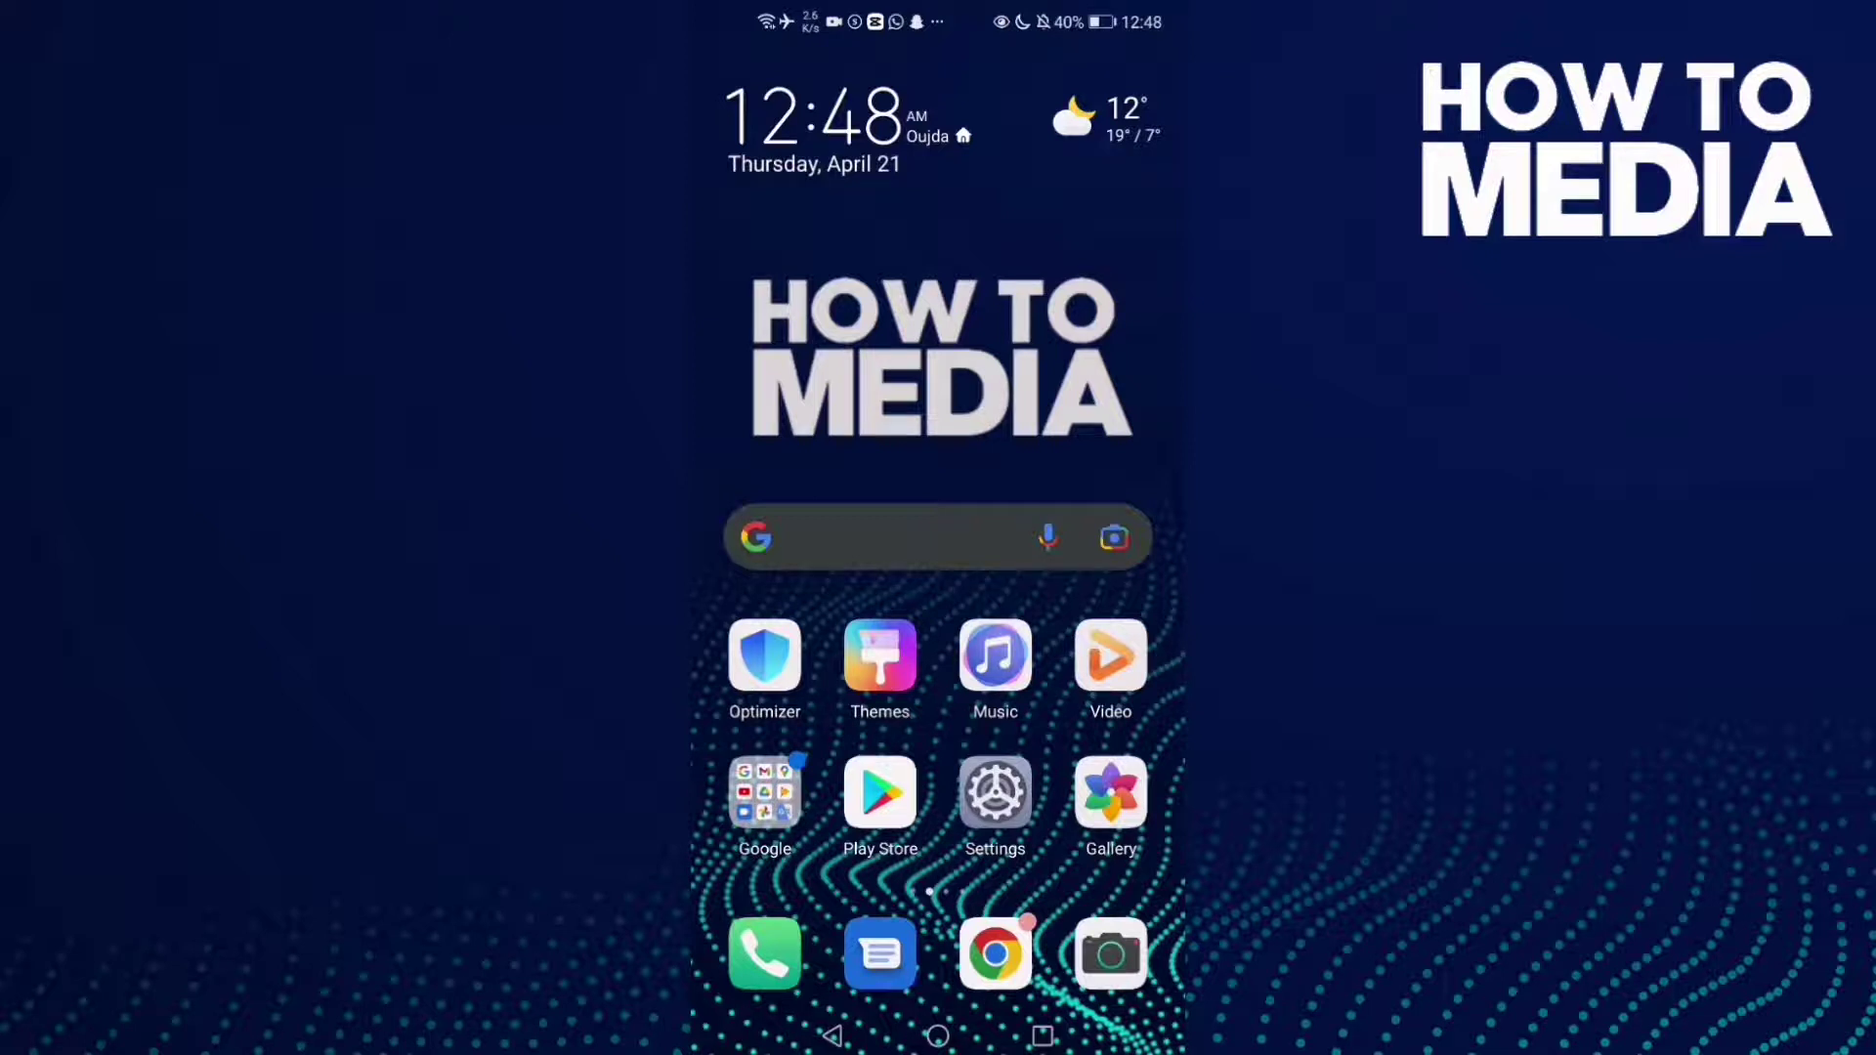
- Swipe left on the home screen to reach the page with Microsoft Word
left_click_drag(1055, 733, 762, 734)
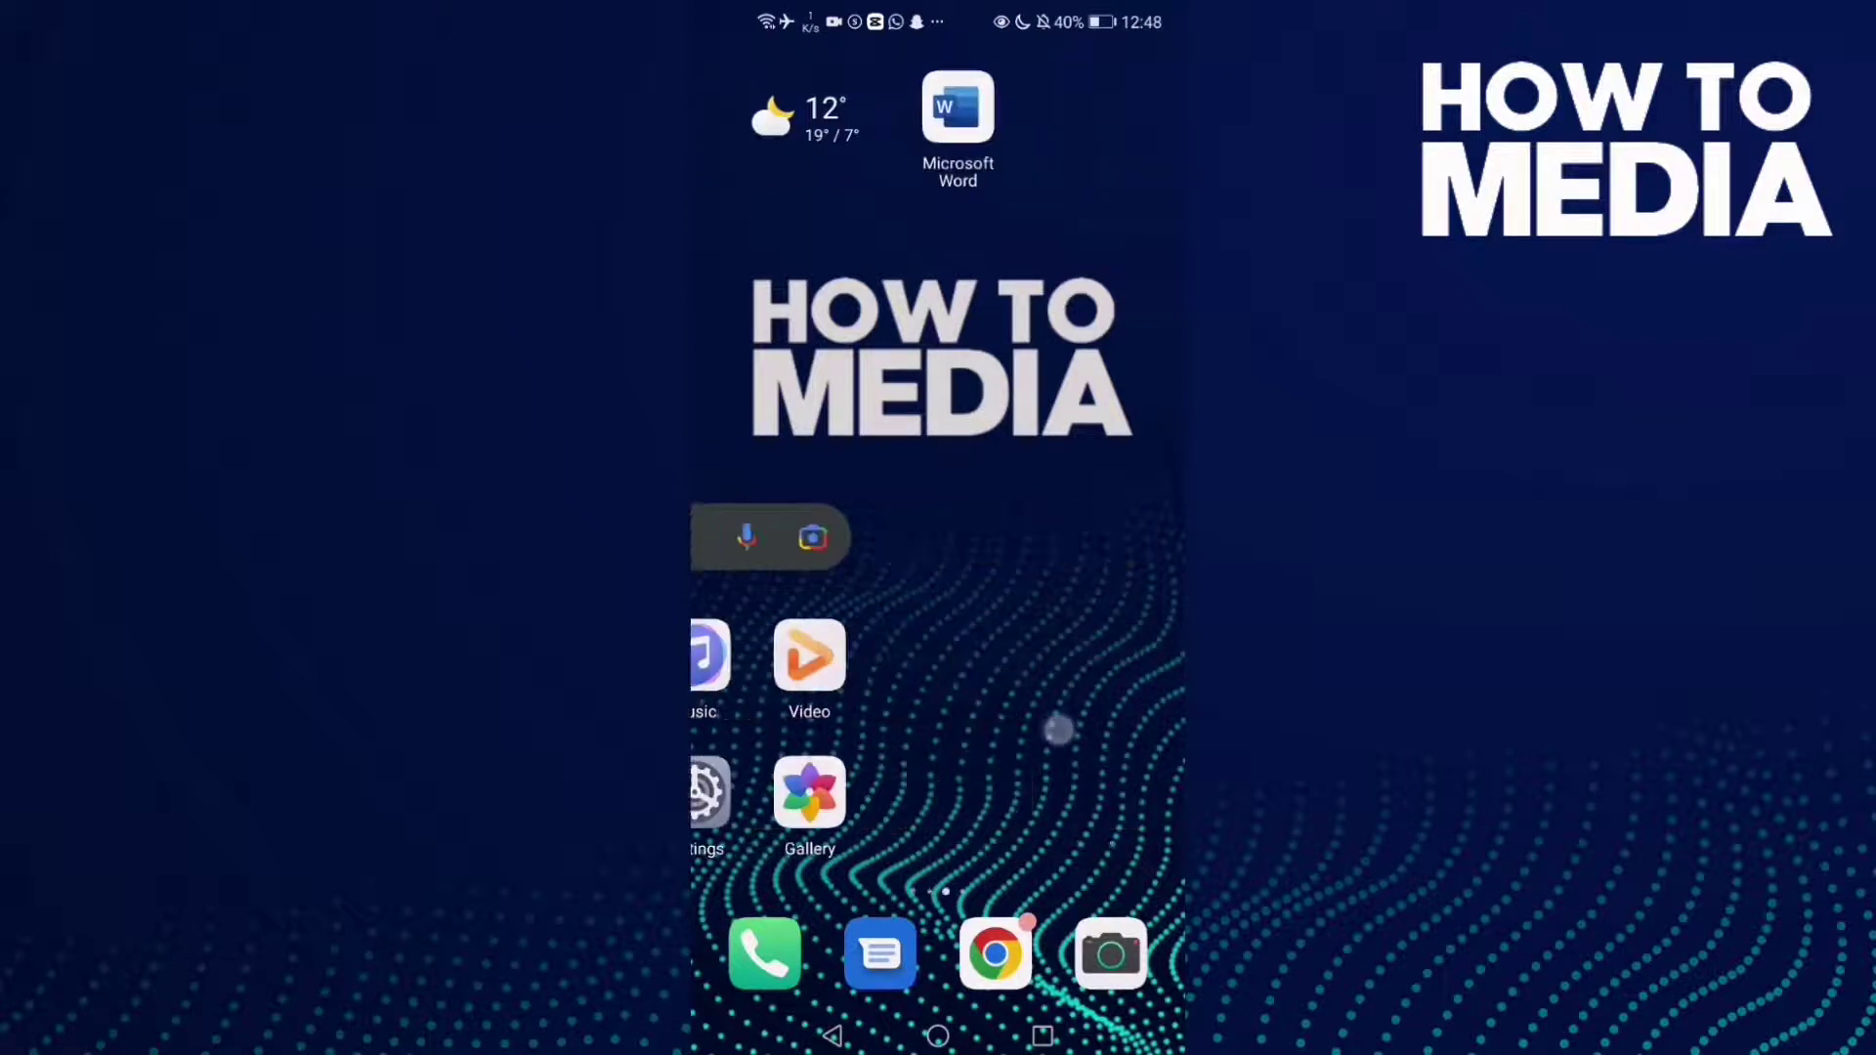
- Launch Microsoft Word to show its Recent list with 'test' and 'Document (1)'
left_click(764, 114)
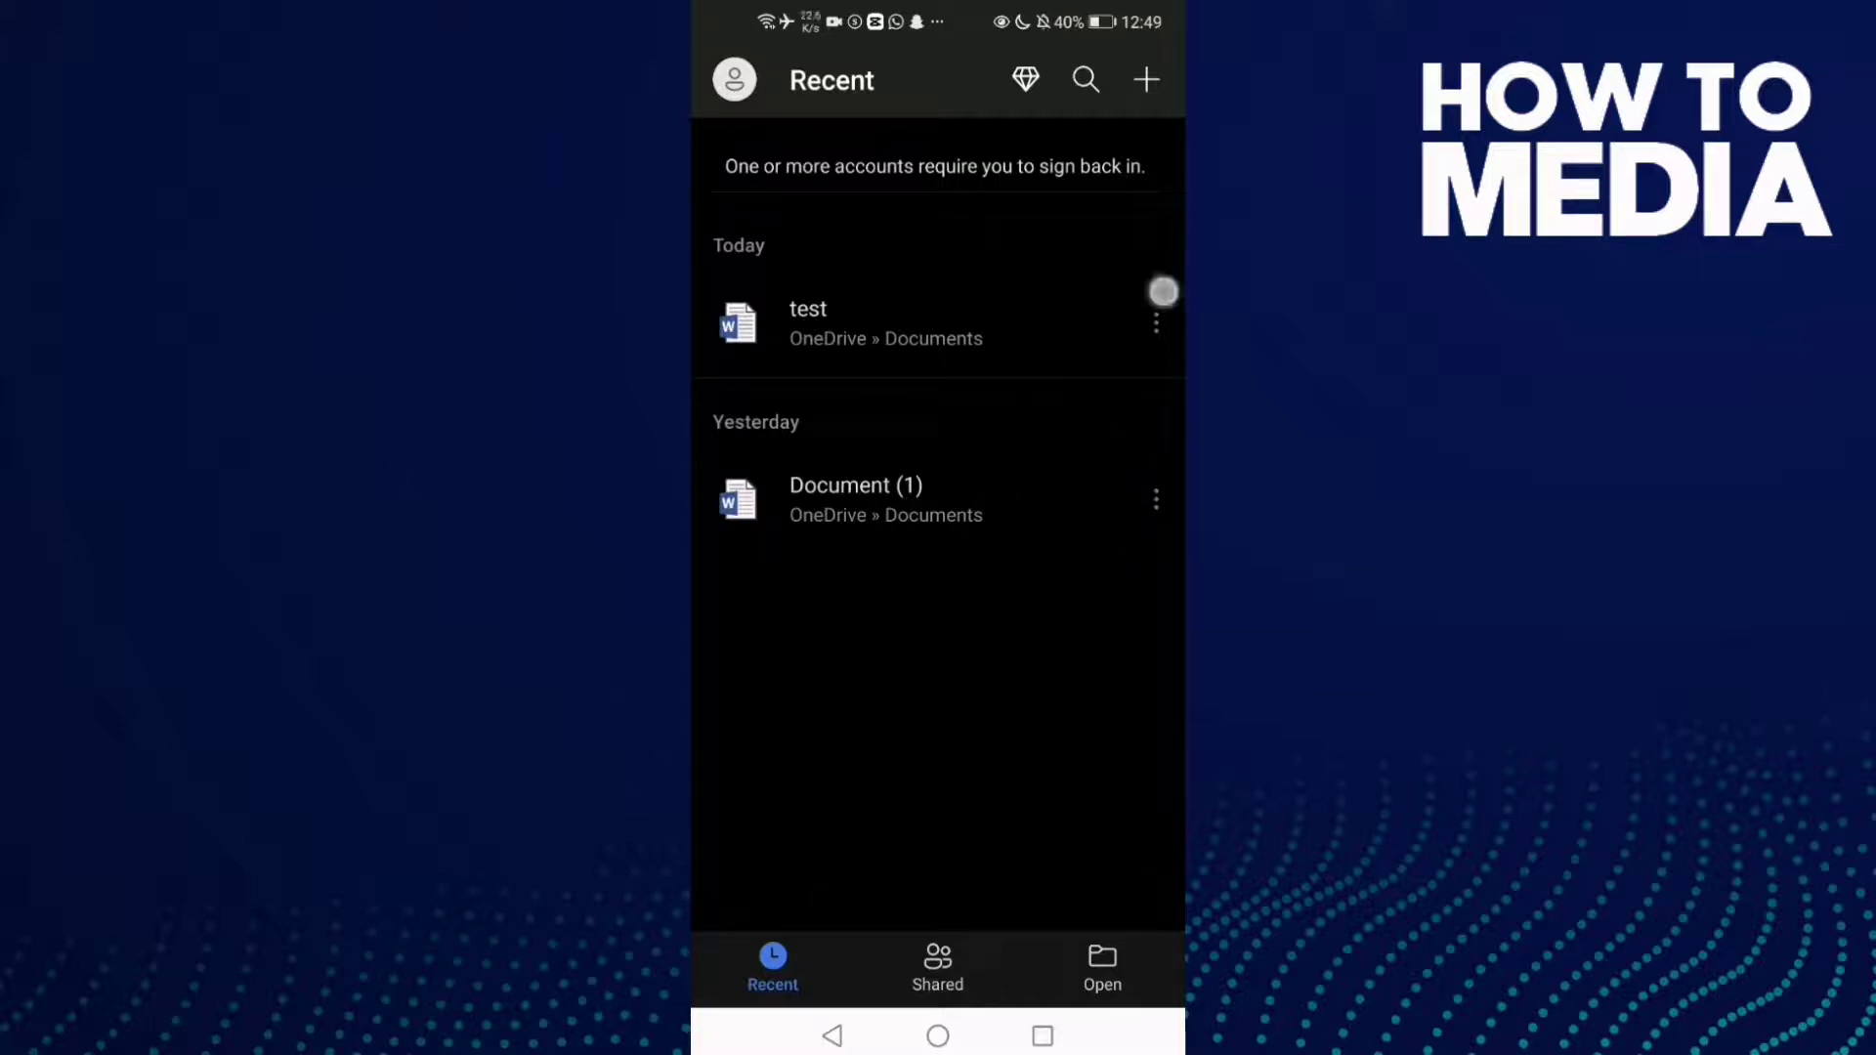
- Pin 'test' to the Recent list from its options menu, then recheck and dismiss the menu
left_click(1155, 325)
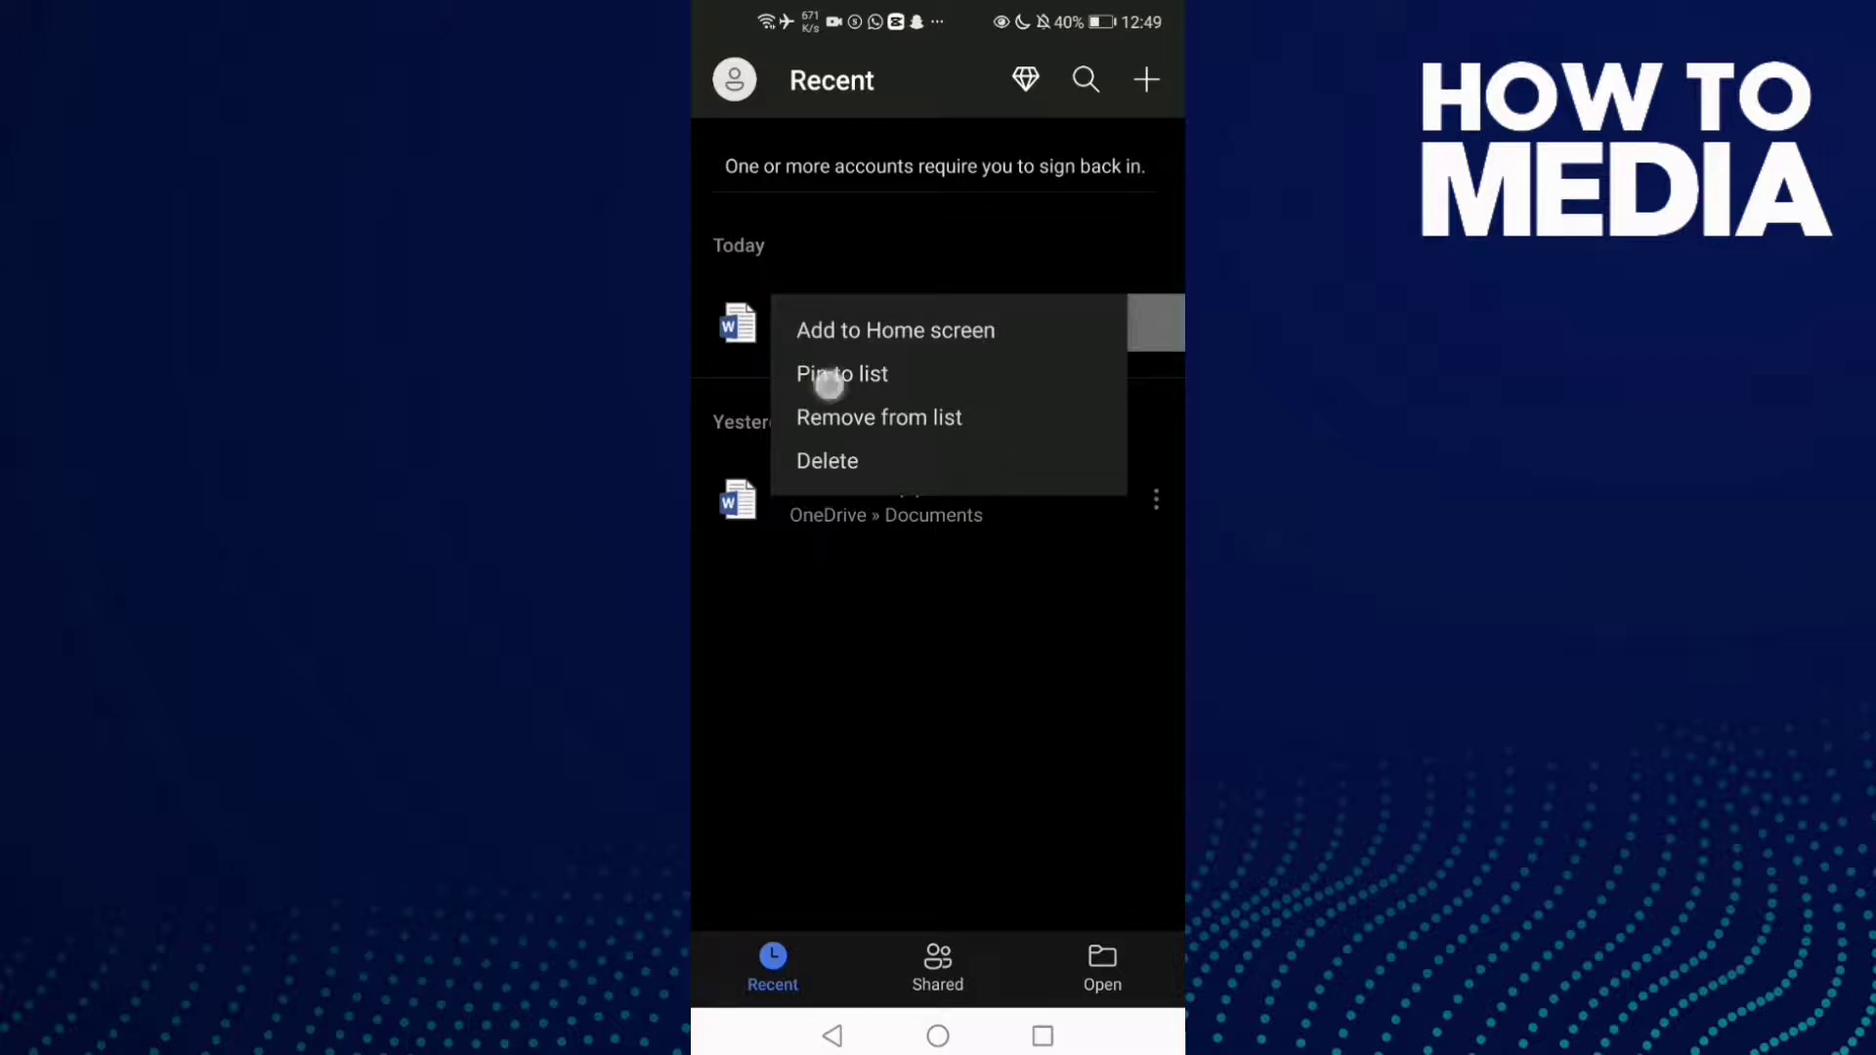
left_click(844, 373)
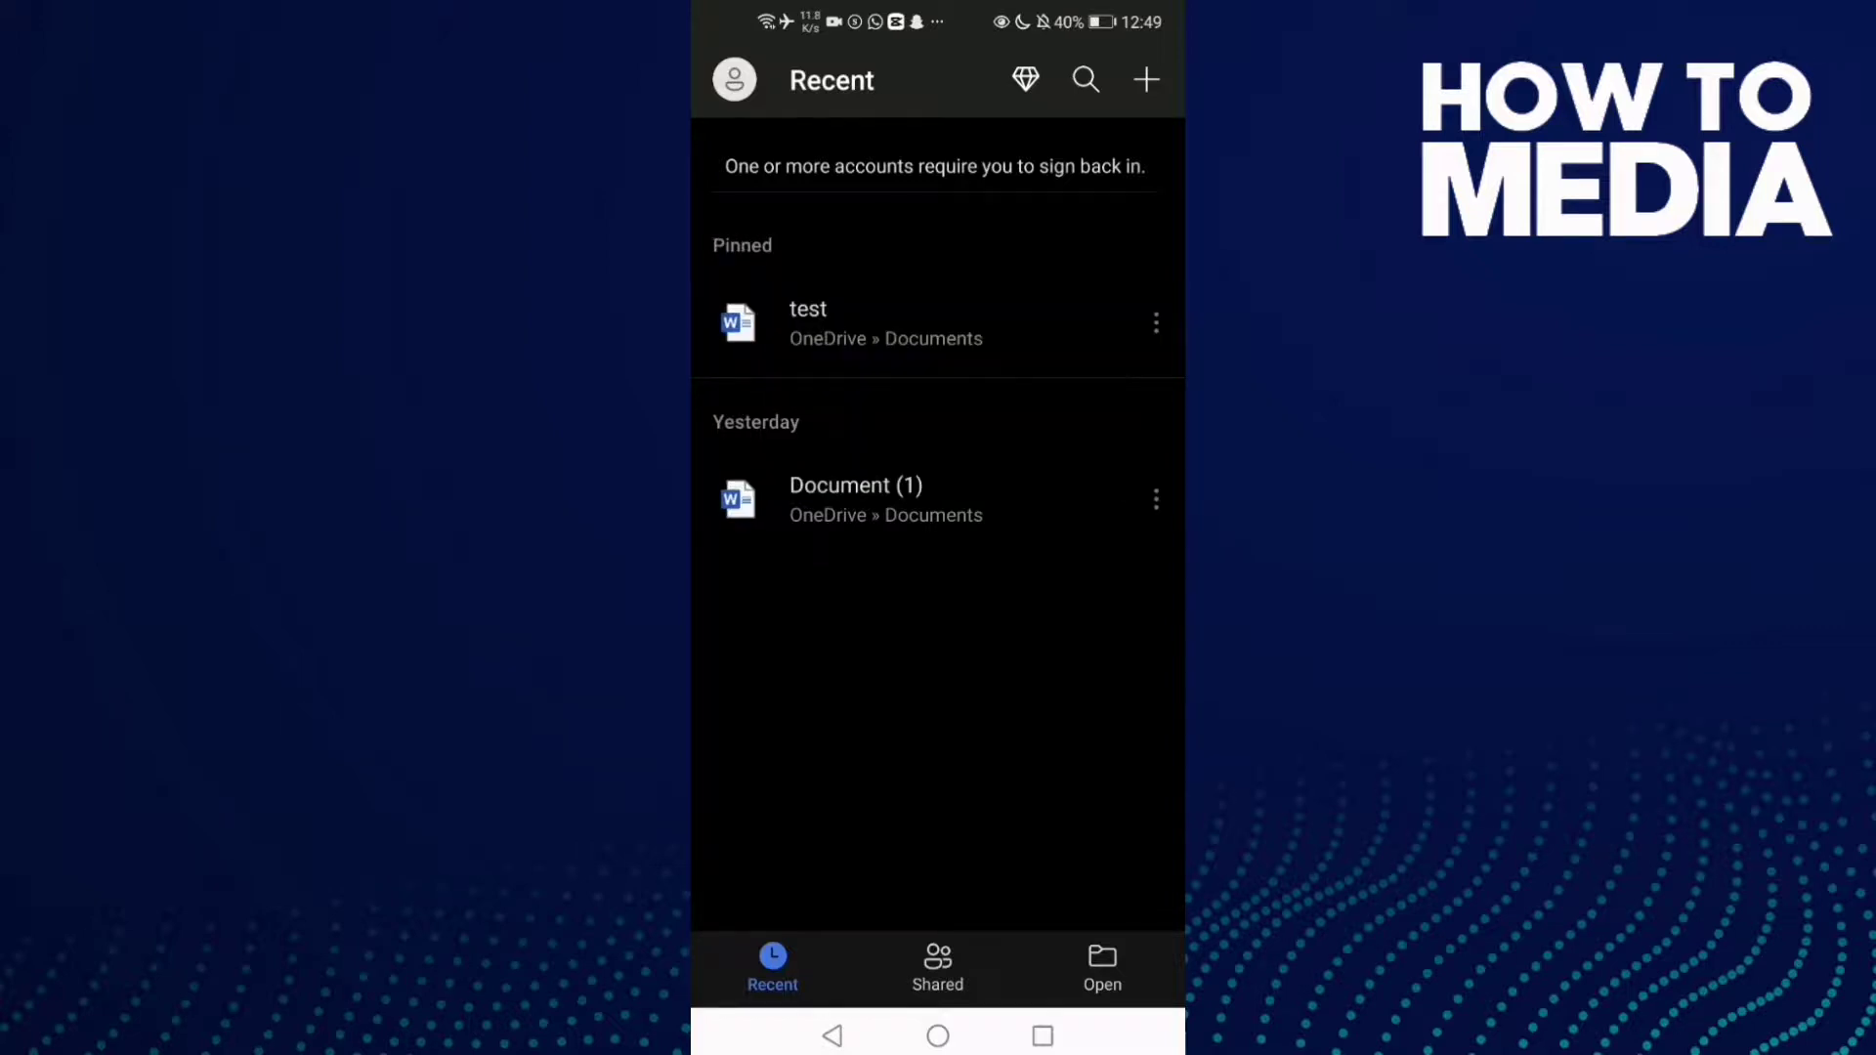
left_click(1156, 322)
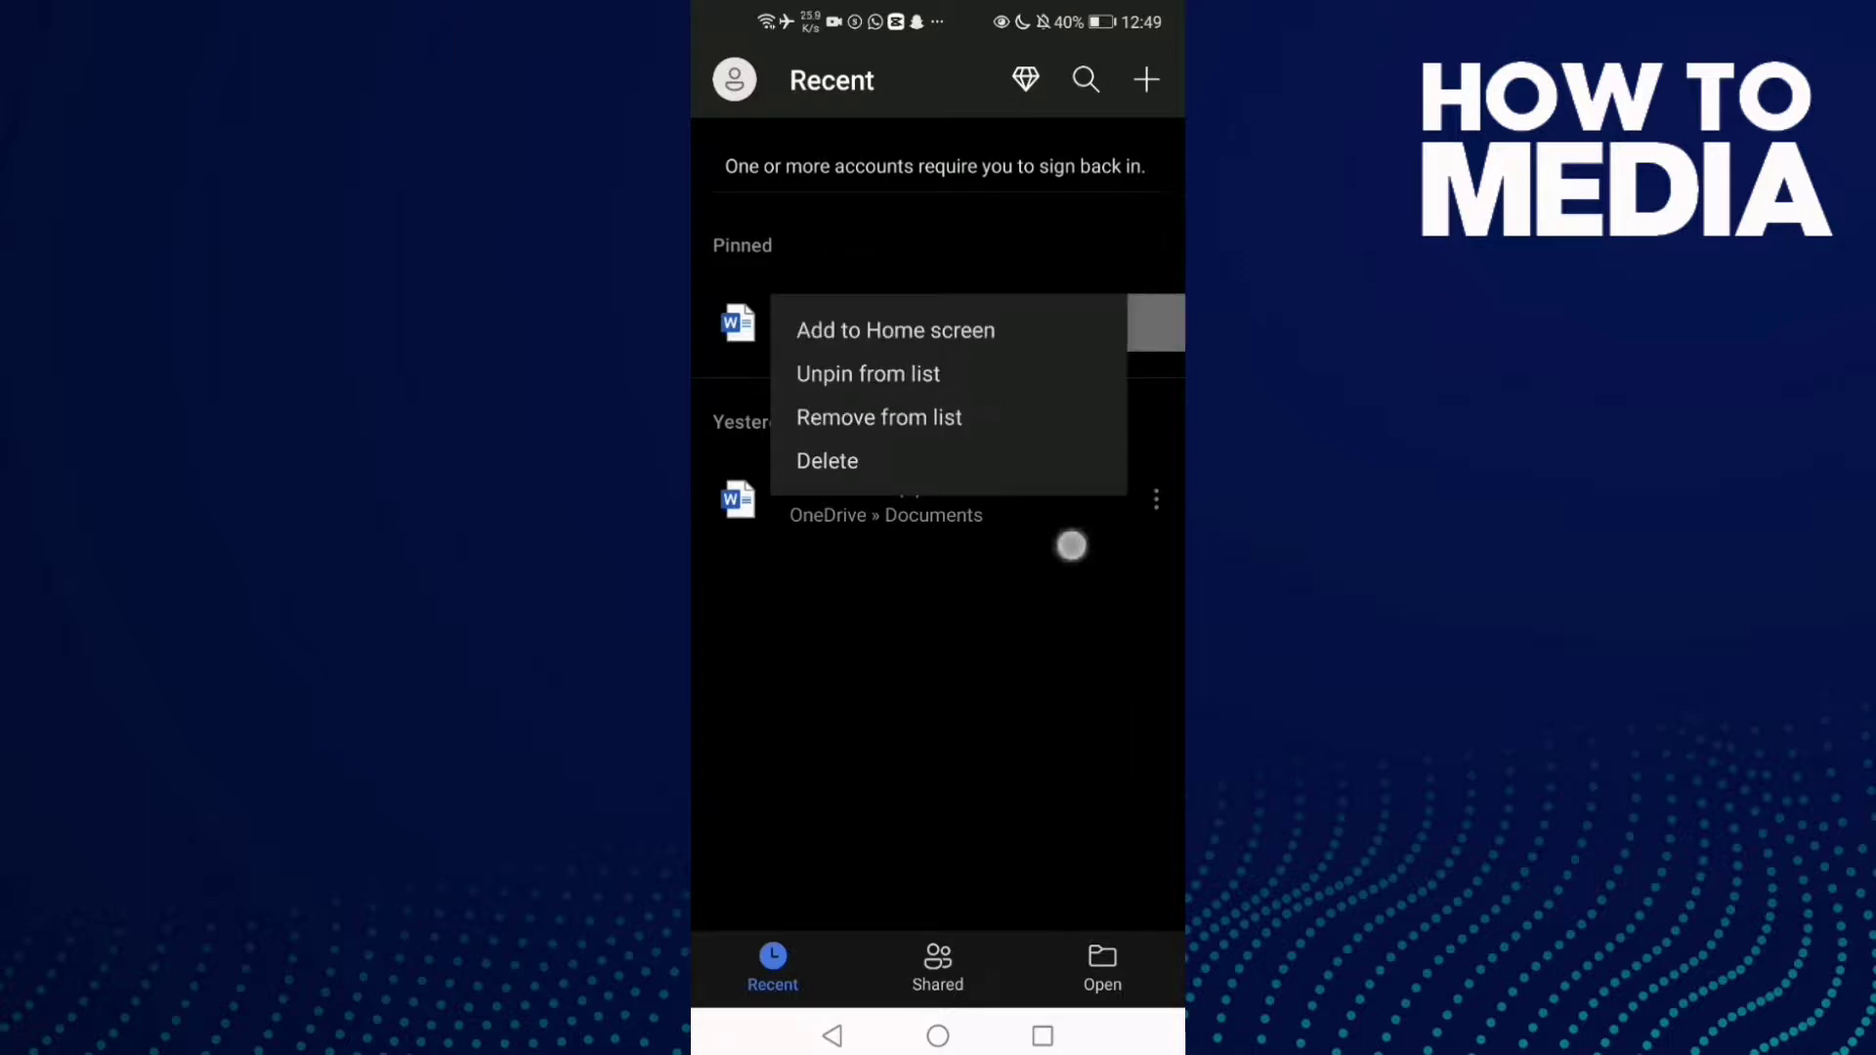
left_click(999, 653)
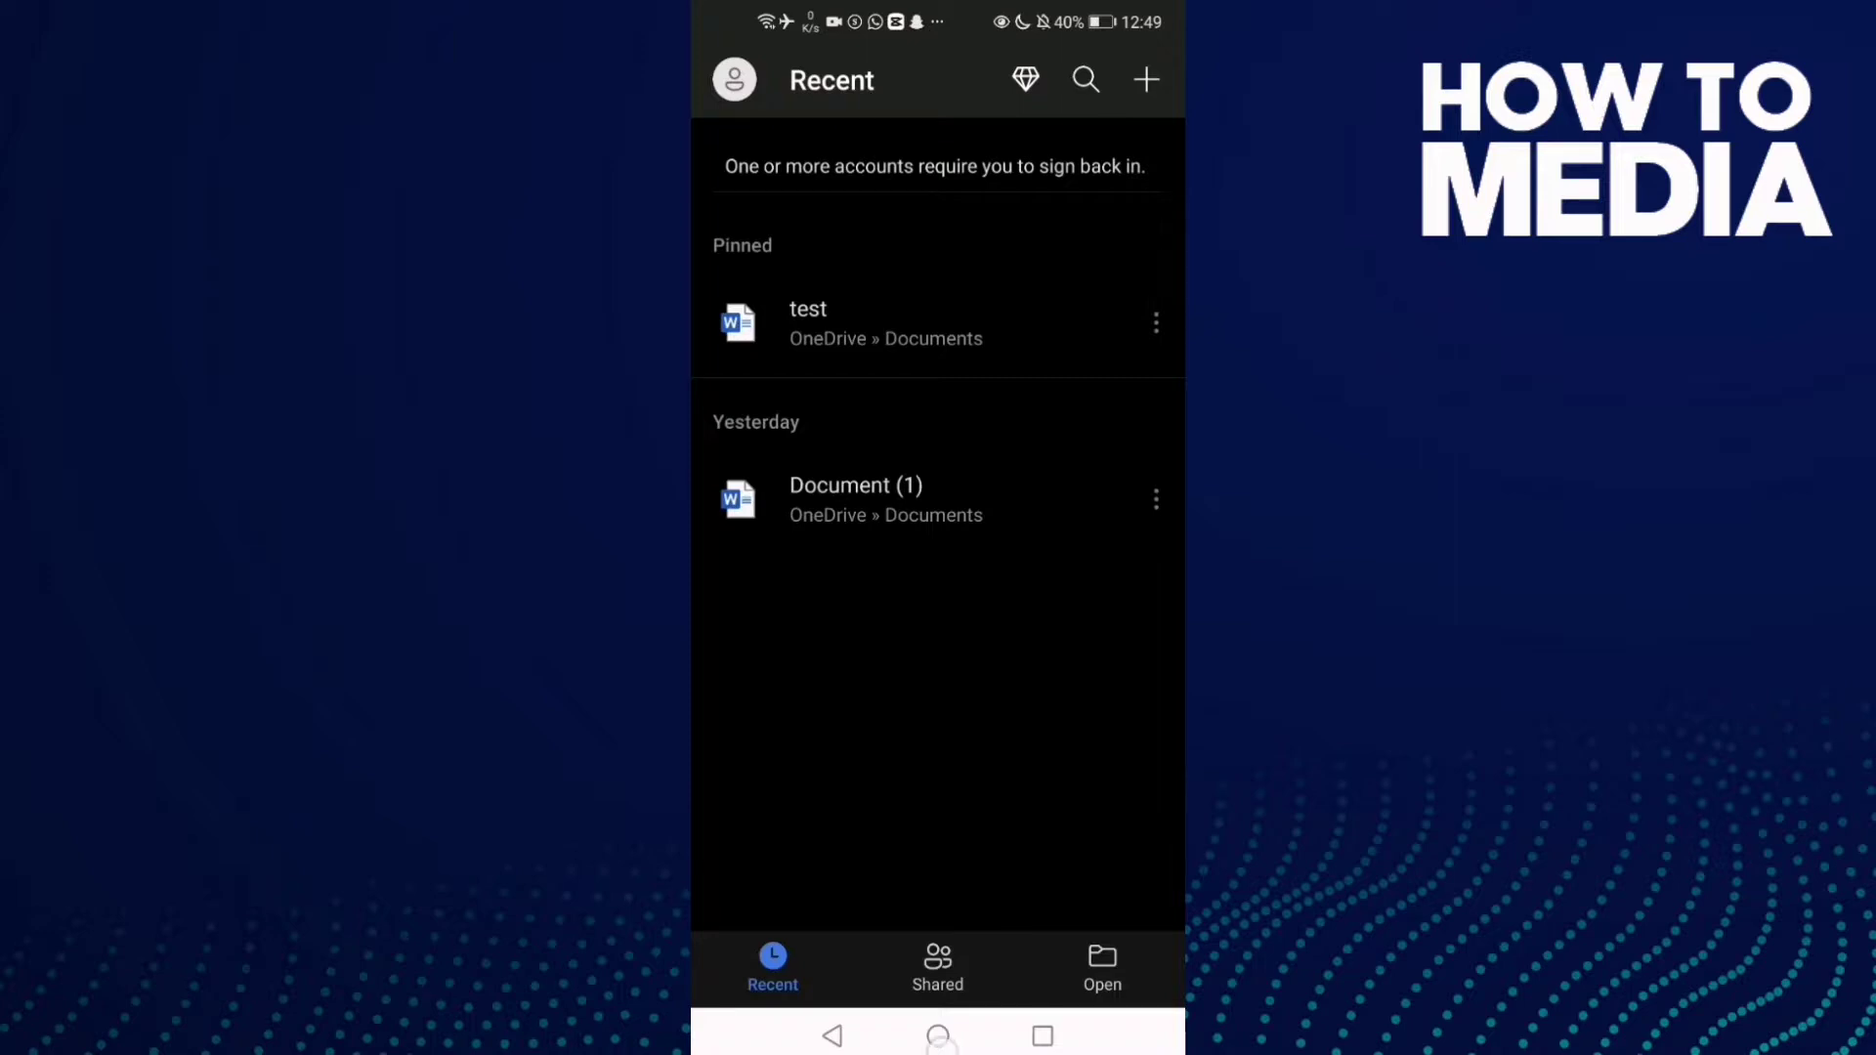
- Leave Word and swipe back to the main home screen page
left_click(938, 1037)
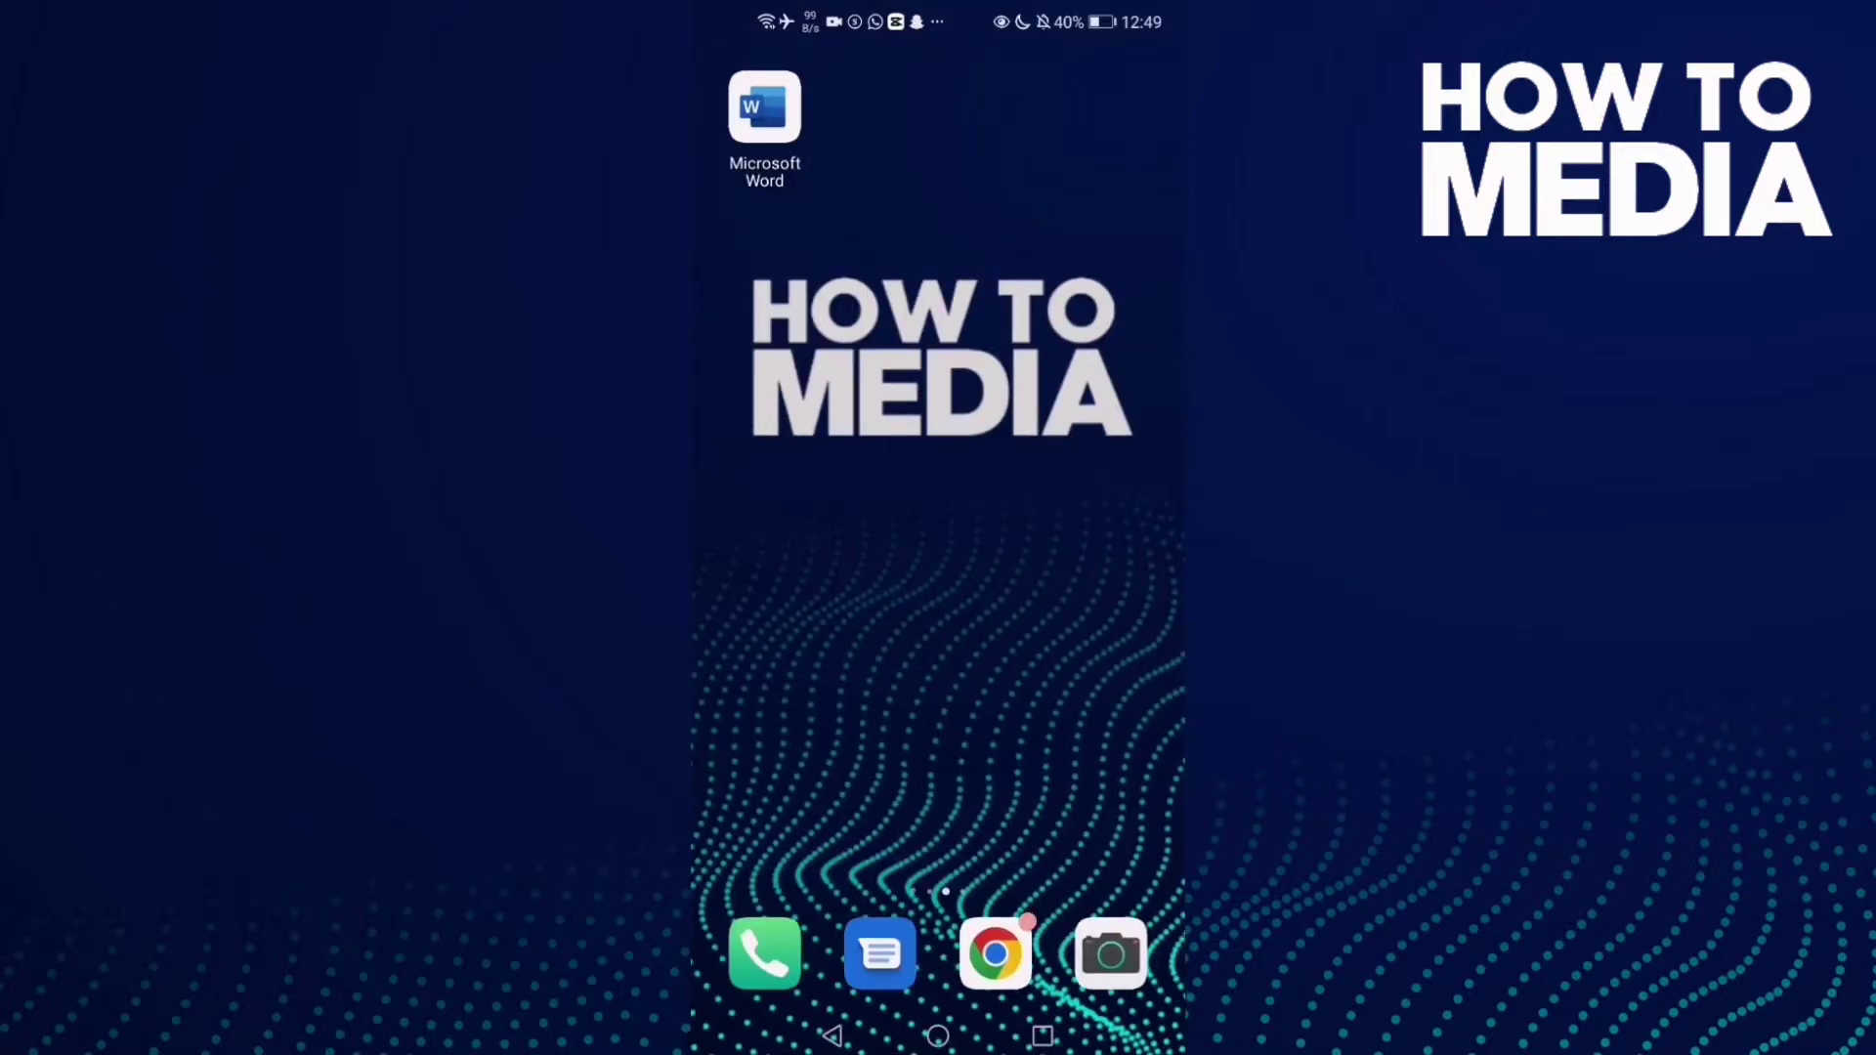
left_click_drag(762, 586, 1114, 586)
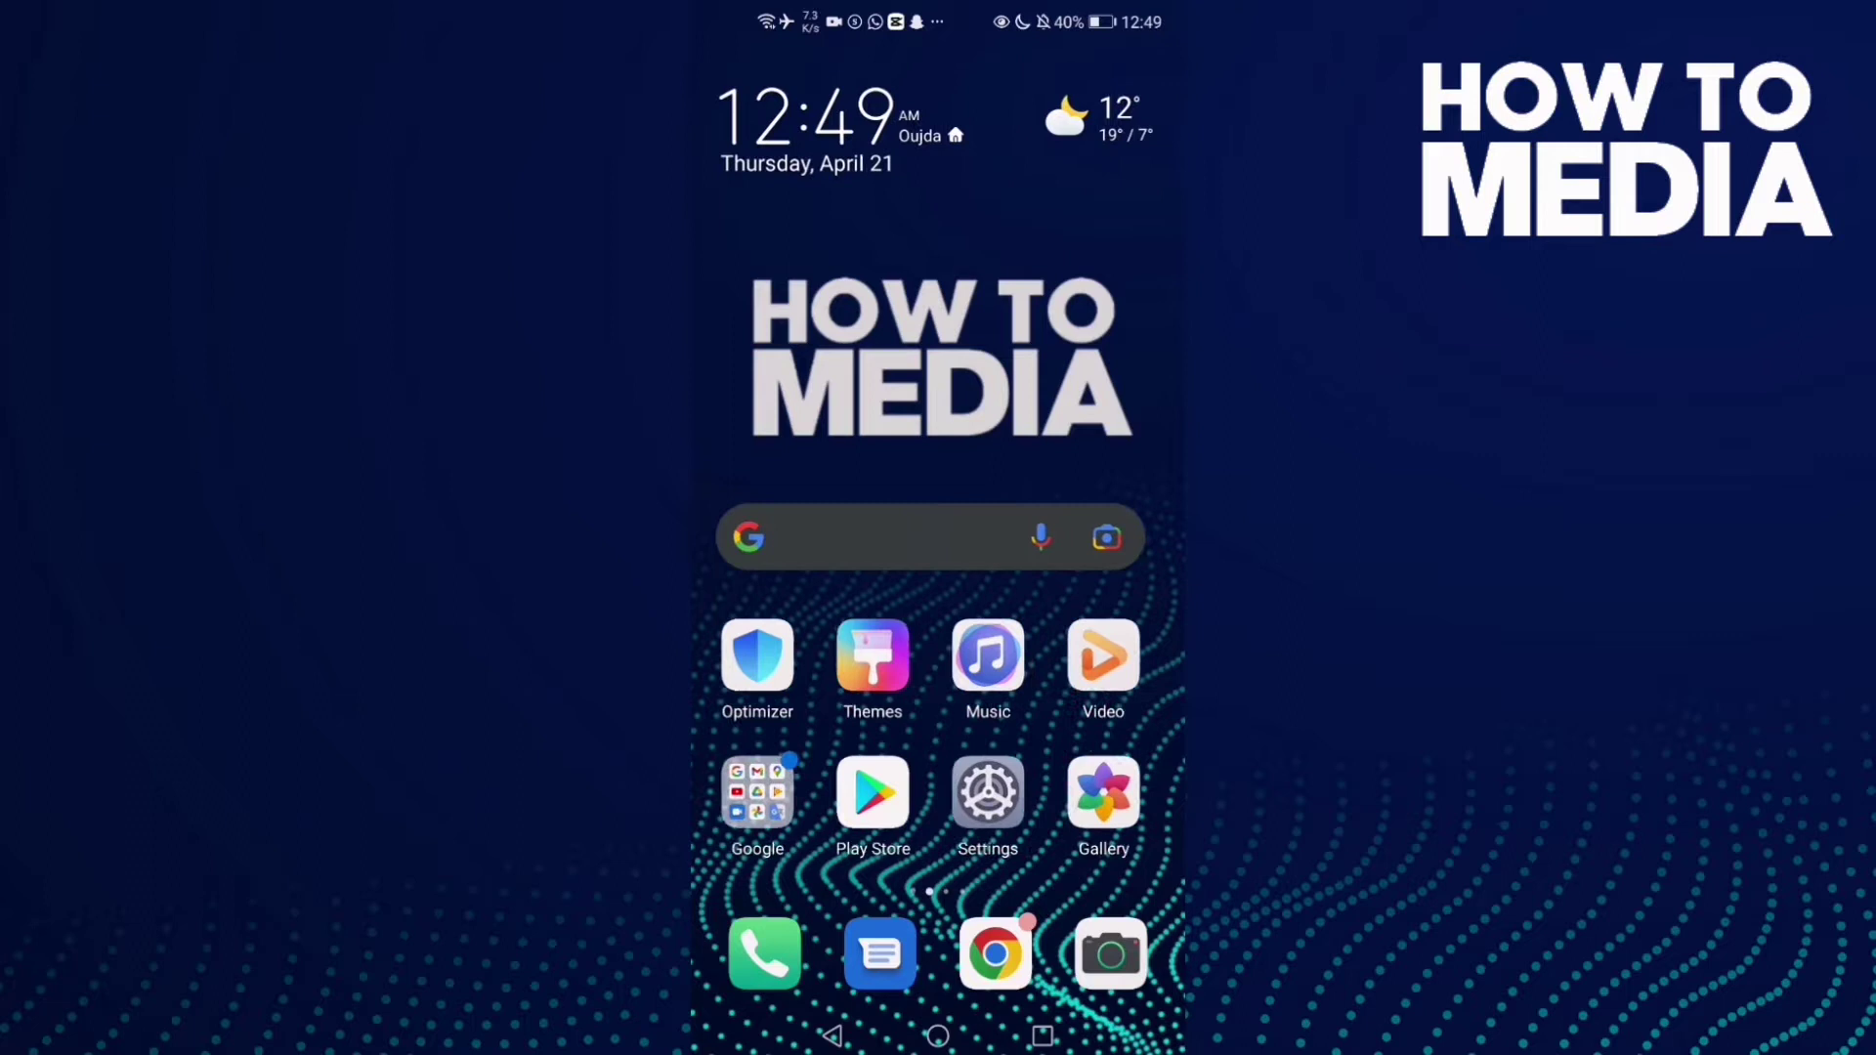